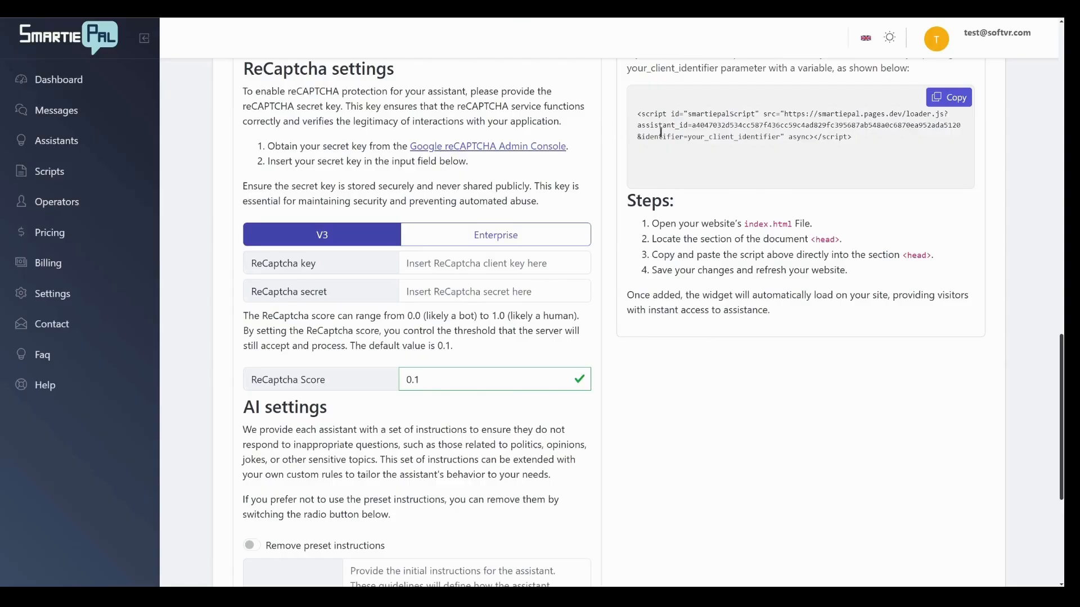
Highlight the embed script with the client identifier, and the assistant ID line within it.
drag(689, 114, 849, 149)
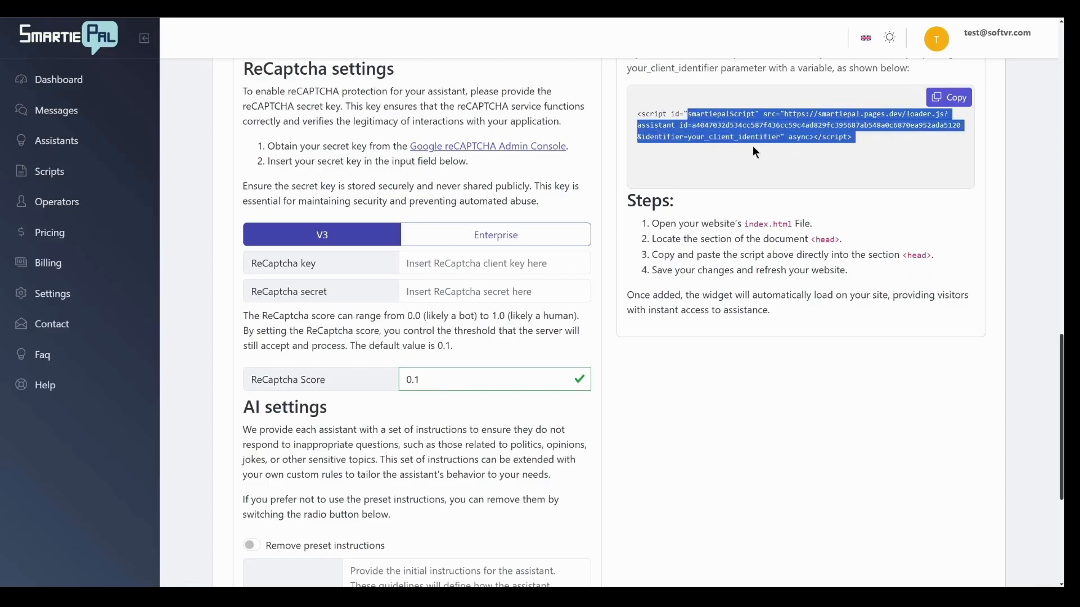
click(696, 117)
drag(646, 125, 912, 126)
click(917, 148)
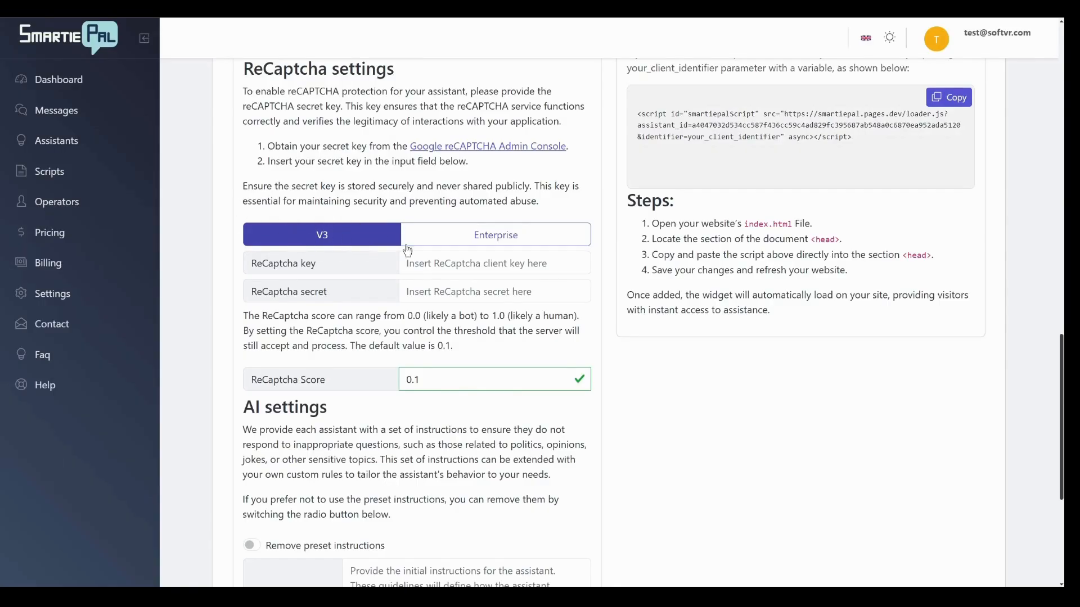
Switch the assistant's ReCaptcha version to Enterprise.
click(531, 236)
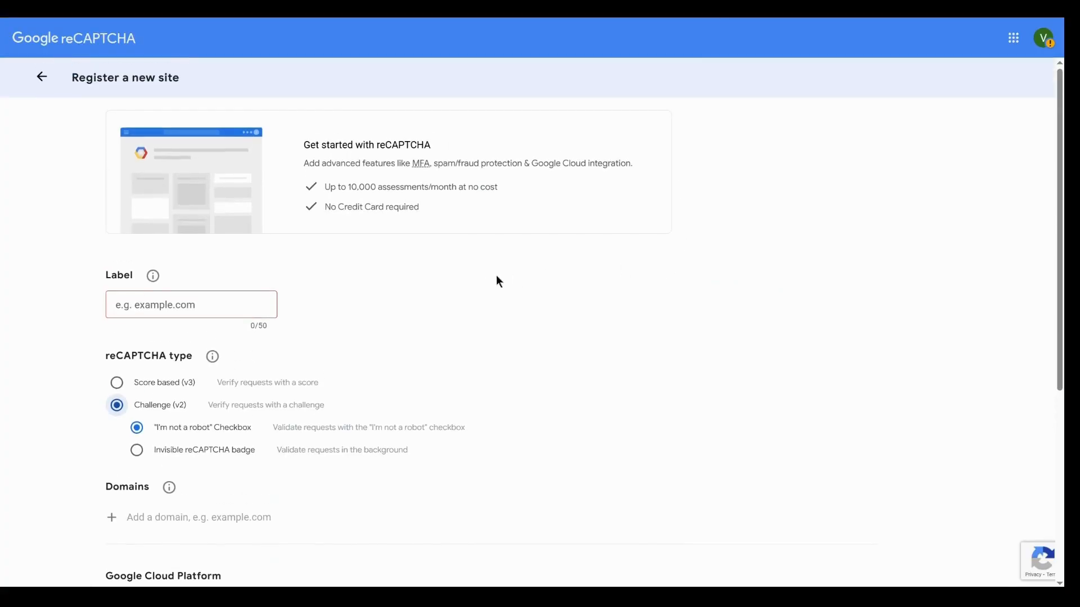
Switch to Google reCAPTCHA's new site registration form and choose the Score based (v3) type.
scroll(169, 315, down, 2)
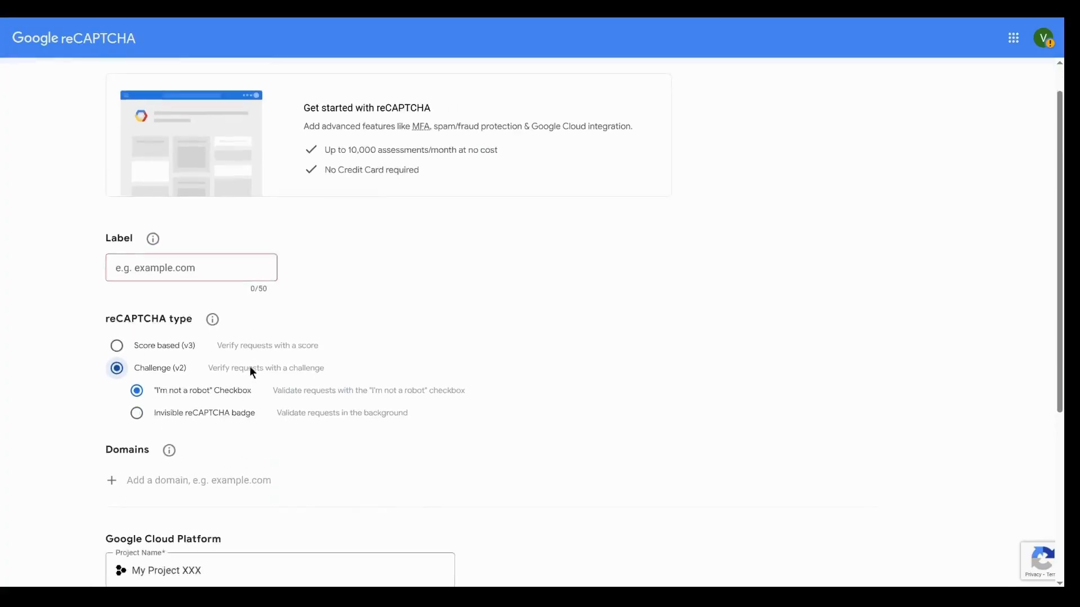
click(116, 258)
scroll(500, 239, down, 2)
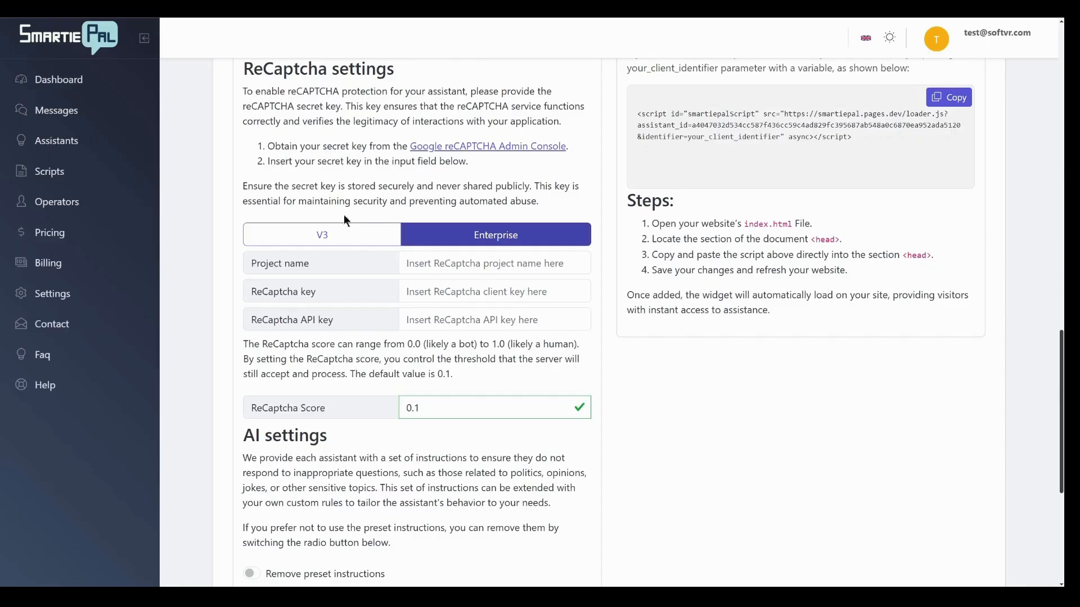
Return to SmartiePal, set the ReCaptcha version to V3, and enter the ReCaptcha key and the ReCaptcha secret.
click(344, 234)
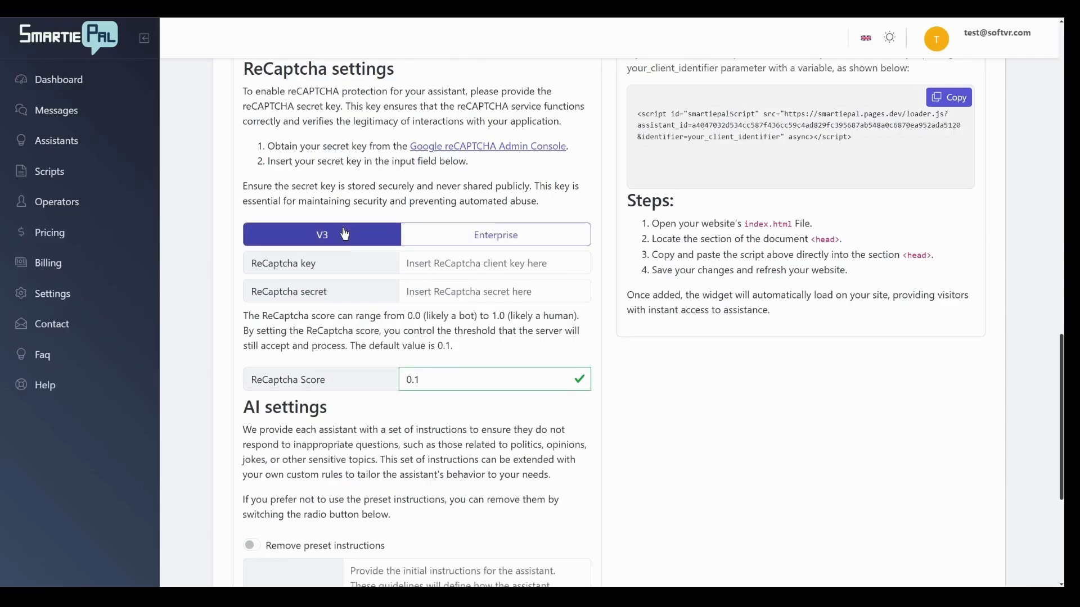
click(448, 260)
text(site key)
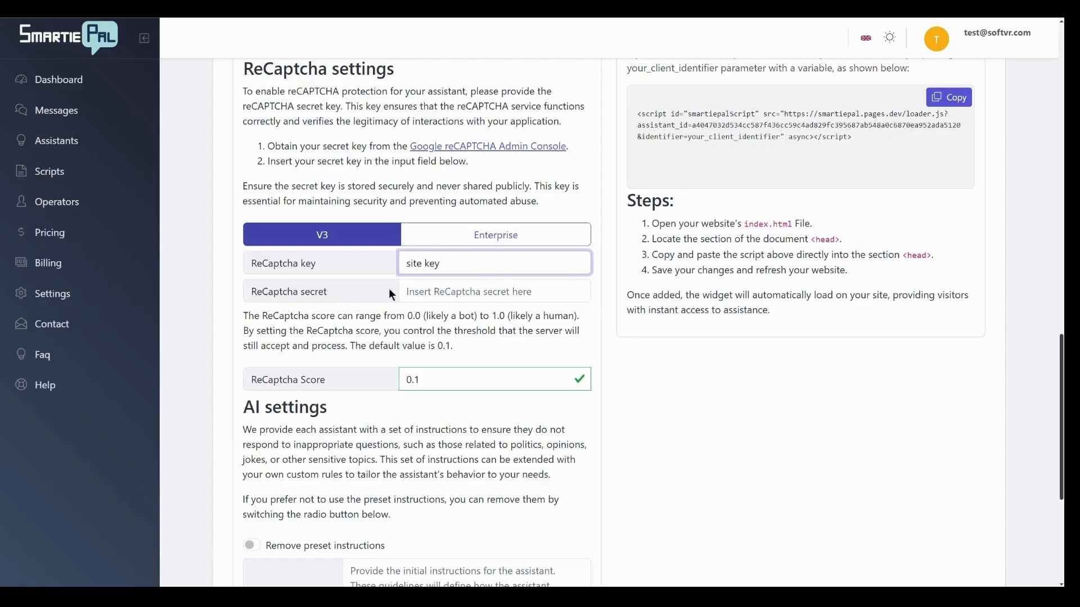
click(479, 288)
text(secr)
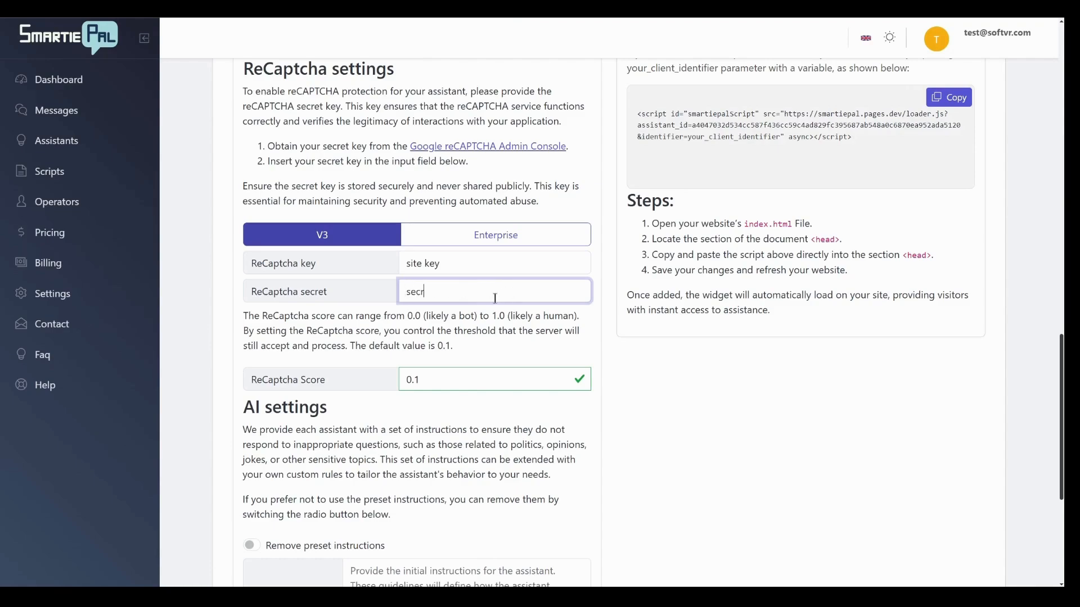
text(et key)
click(569, 345)
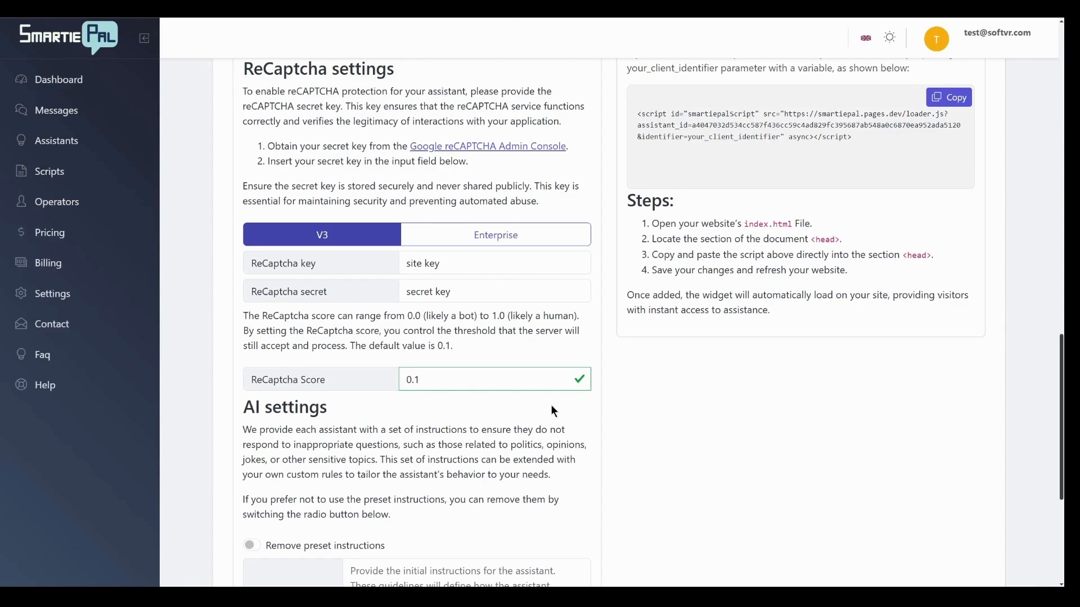
Set the ReCaptcha score threshold to 0.5.
click(479, 379)
key(BackSpace)
text(3)
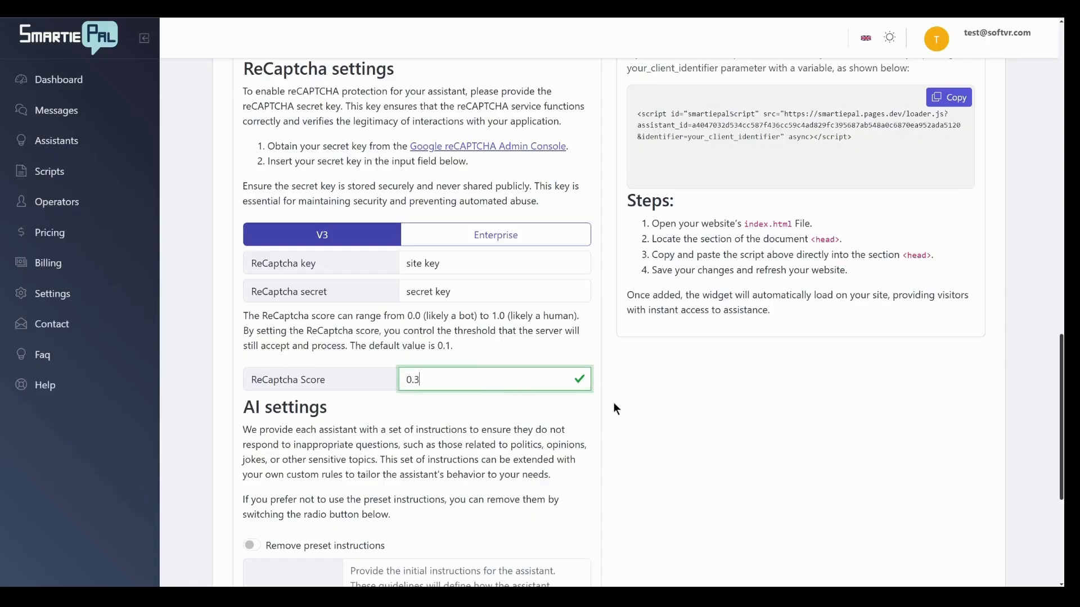
text(5)
click(617, 402)
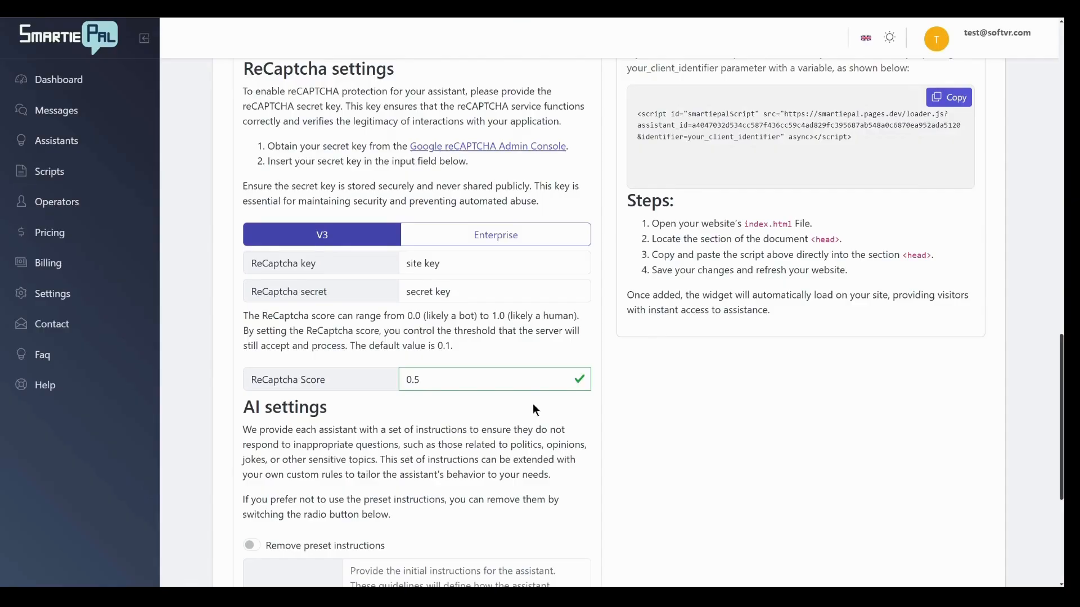
Enter "be nice :)" as the assistant's custom instructions in the AI settings.
scroll(487, 376, down, 3)
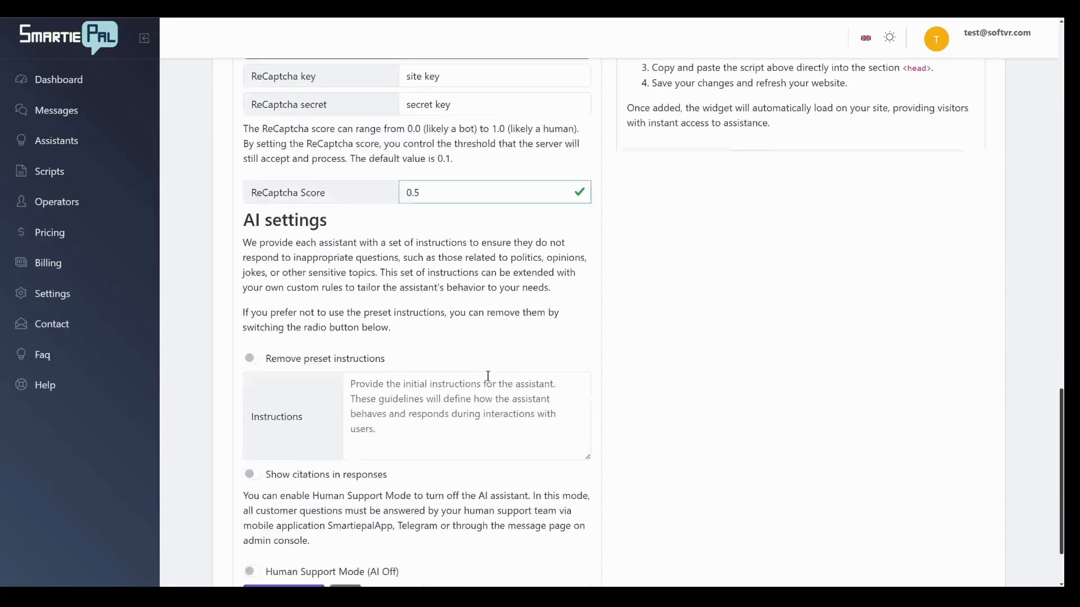
scroll(487, 376, down, 2)
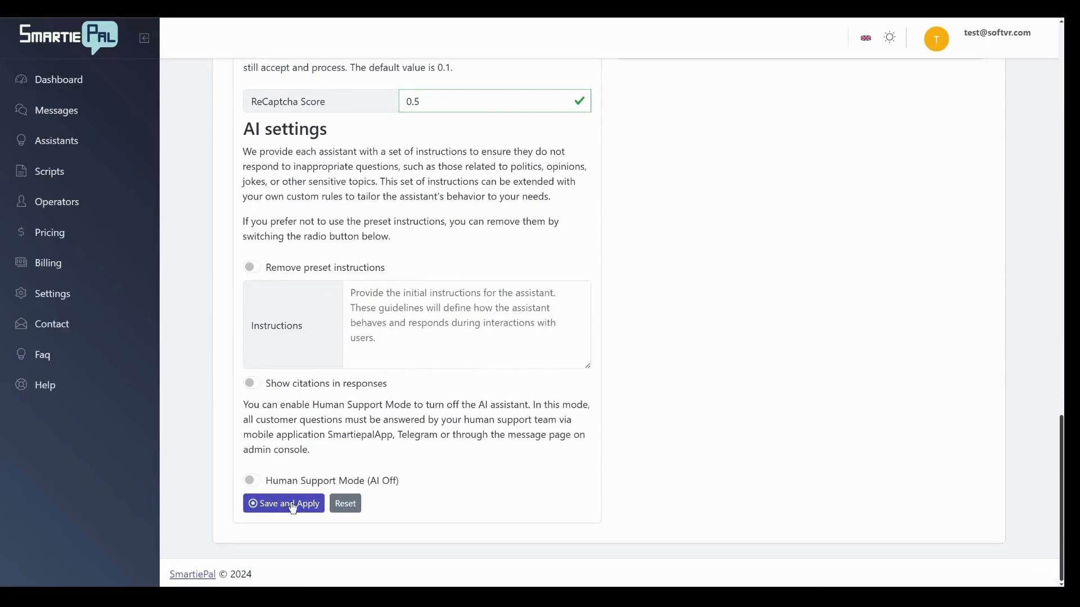
scroll(613, 352, up, 2)
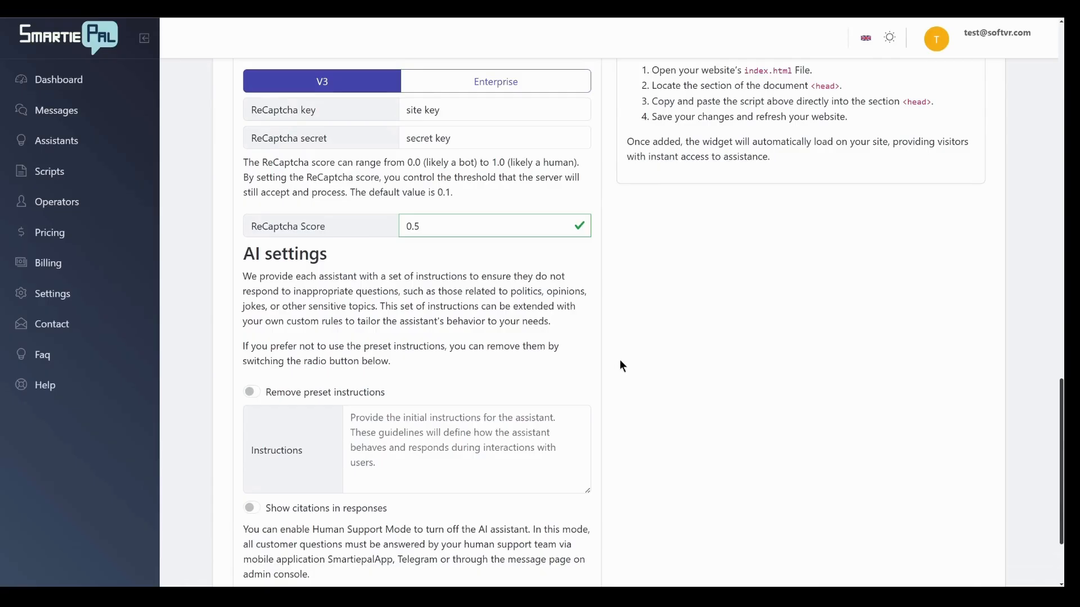
scroll(619, 361, down, 2)
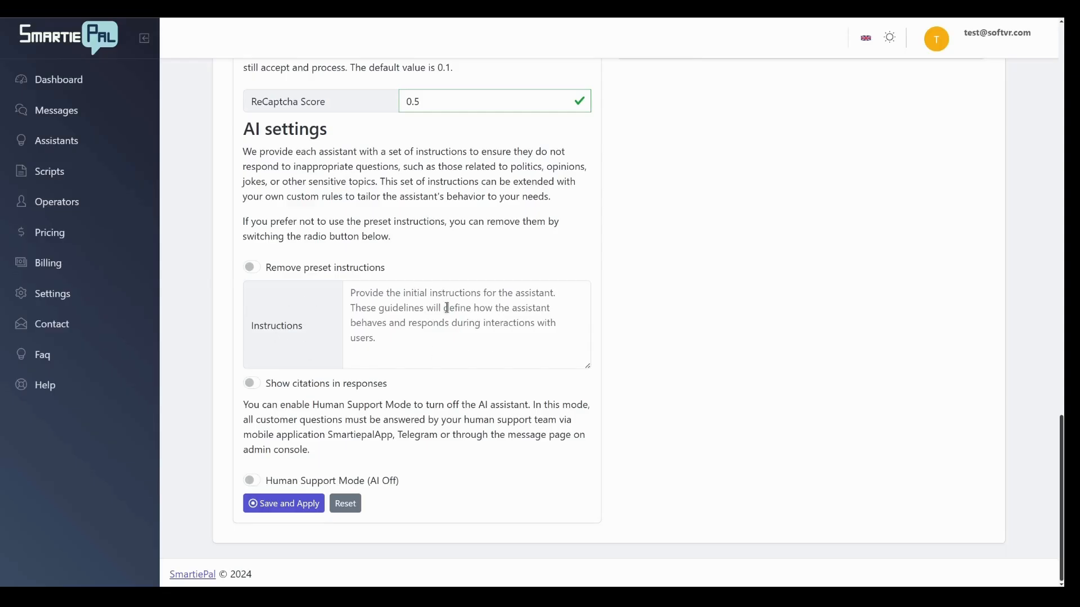
click(420, 325)
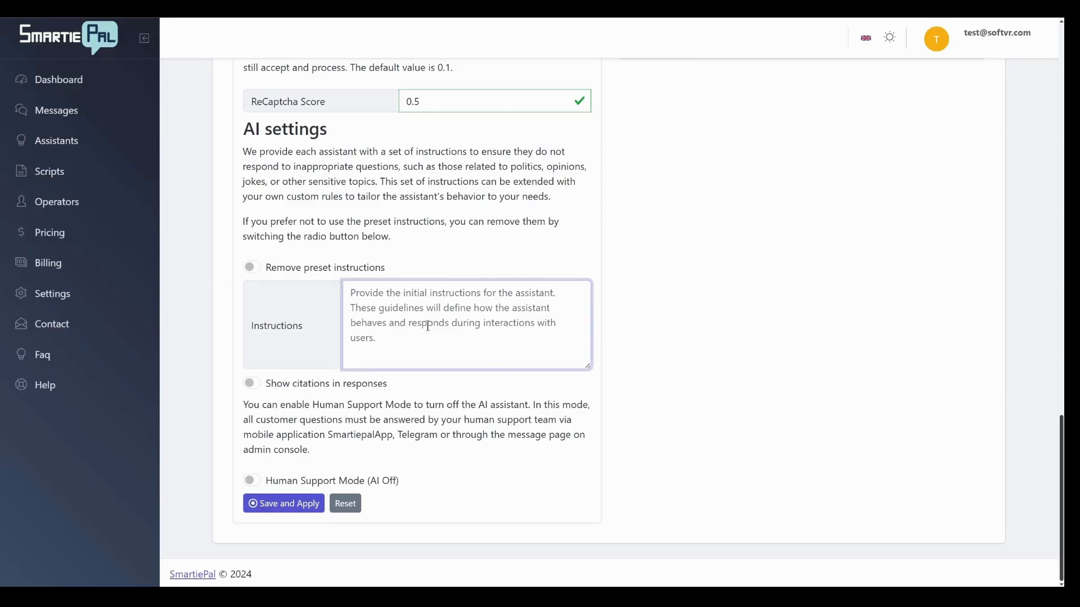
text(be nice )
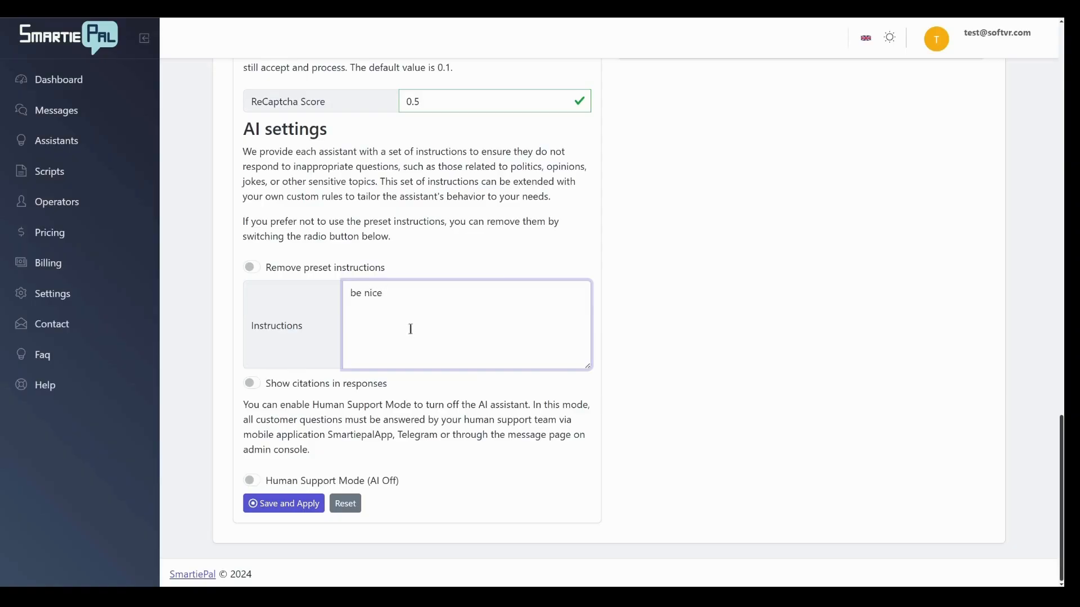
text(:))
click(447, 389)
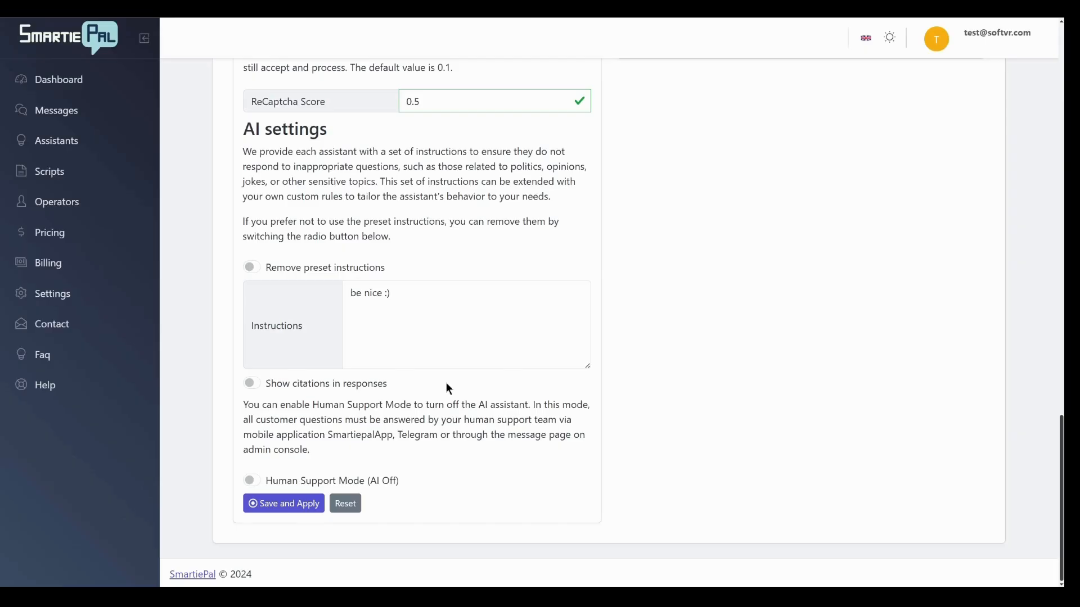
Clear all text from the assistant's custom instructions.
click(463, 292)
key(BackSpace)
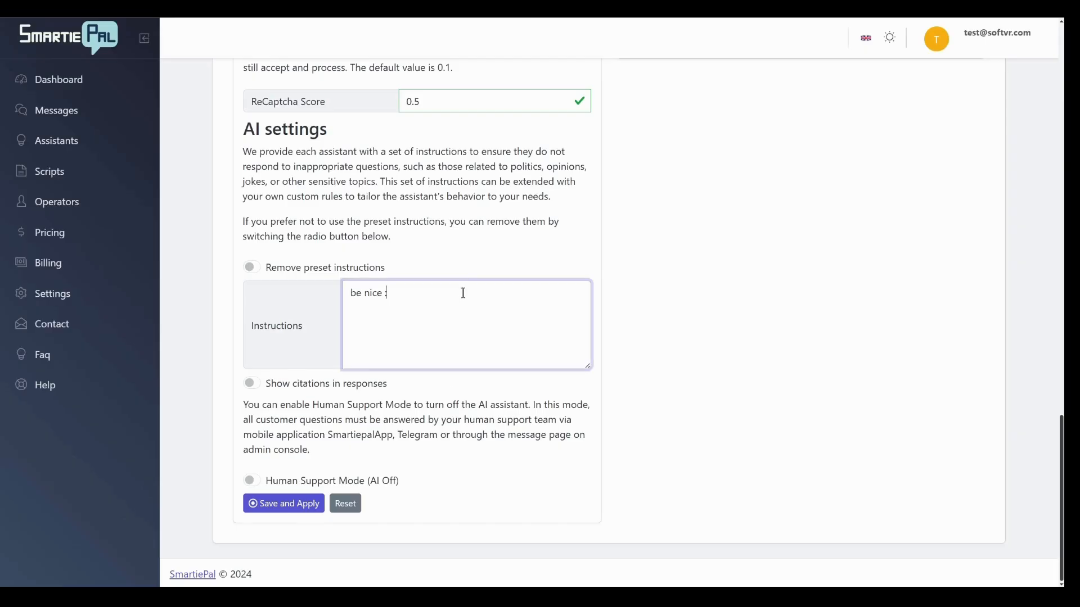
key(BackSpace)
key(BackSpace)
key(BackSpace)
key(BackSpace)
key(BackSpace)
key(BackSpace)
key(BackSpace)
key(BackSpace)
key(BackSpace)
click(453, 268)
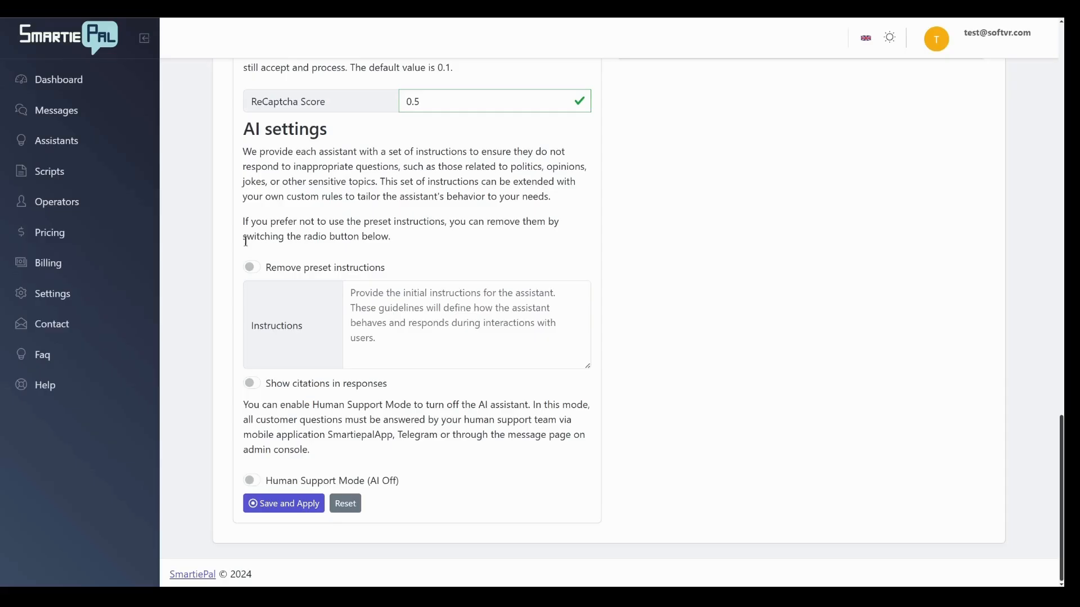
Enable removal of the preset instructions and the display of citations in responses.
click(251, 267)
click(249, 383)
Turn Human Support Mode on and back off.
click(251, 479)
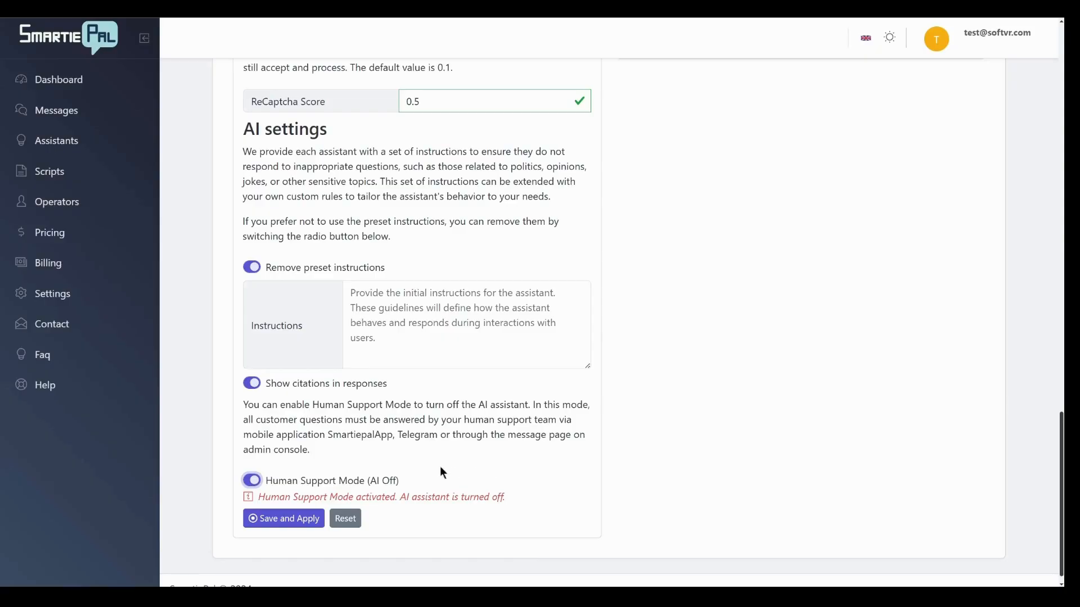
click(252, 480)
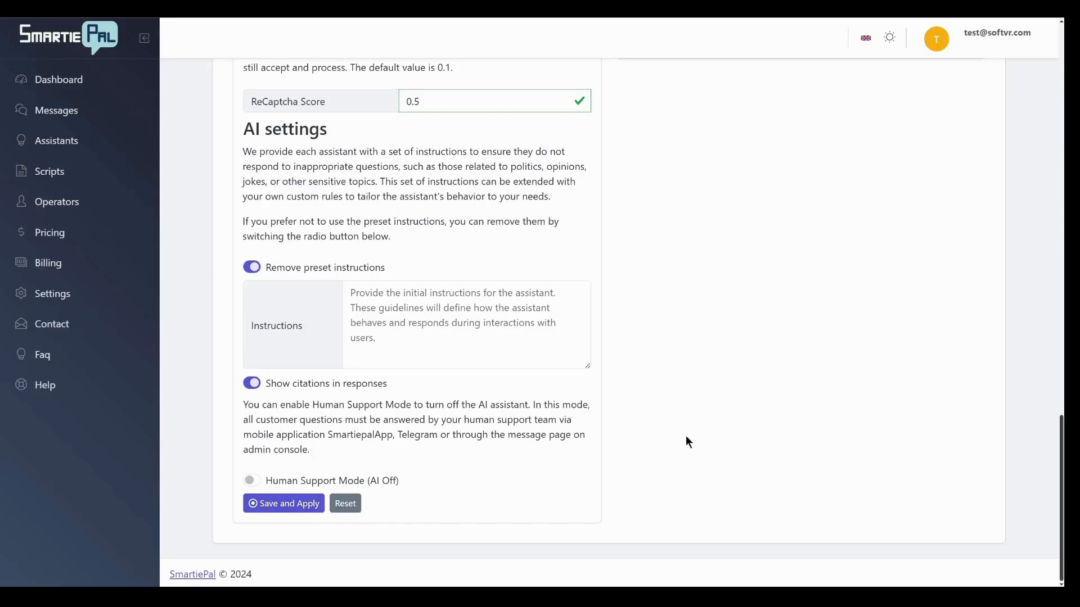
scroll(683, 442, up, 5)
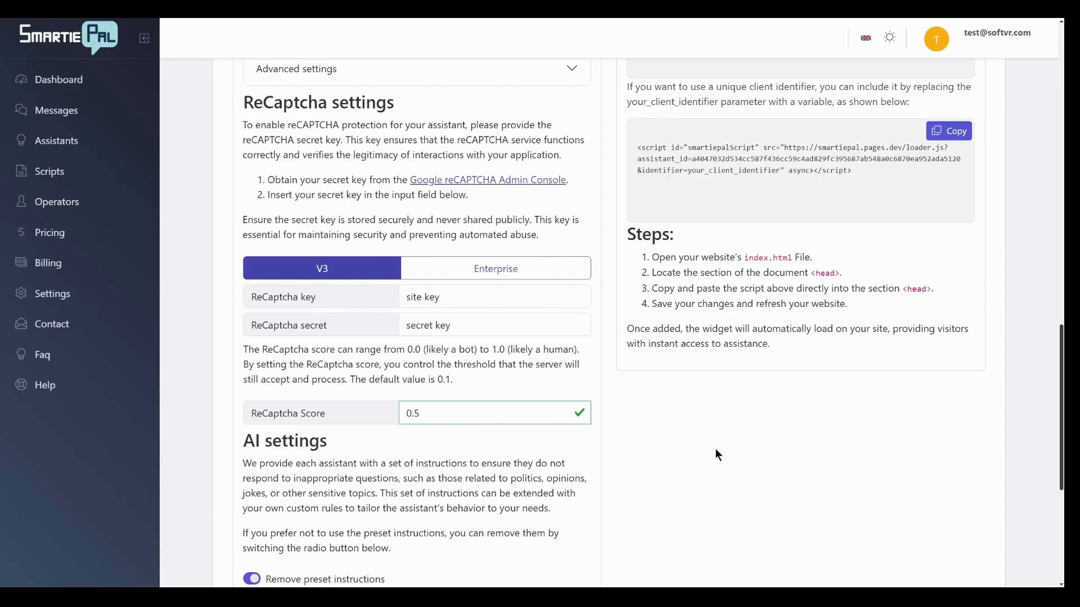
scroll(715, 450, down, 5)
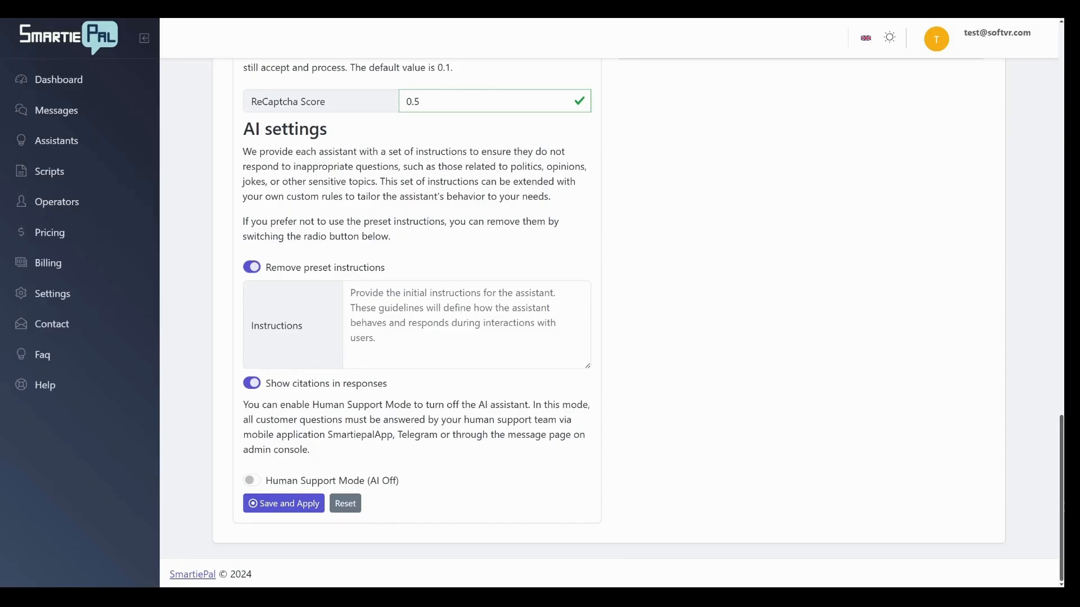
scroll(613, 320, up, 4)
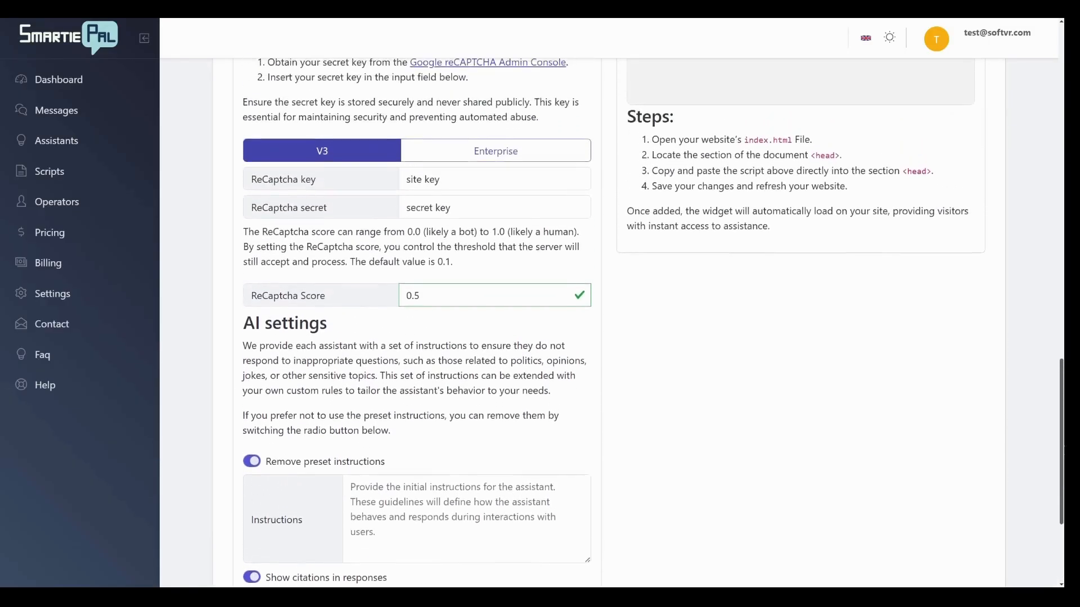
scroll(613, 319, up, 2)
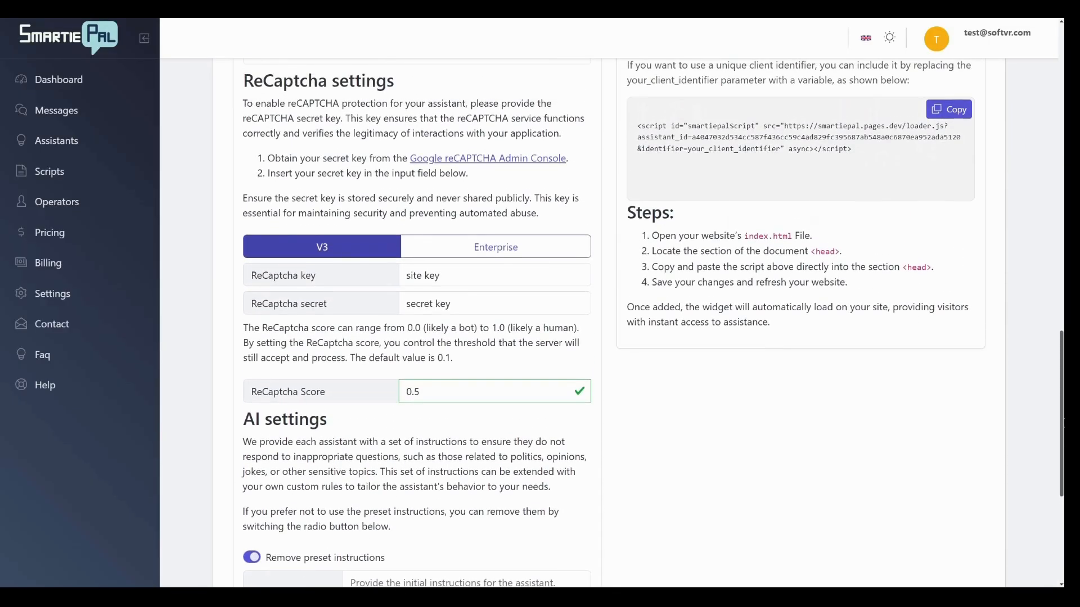
scroll(1010, 159, up, 12)
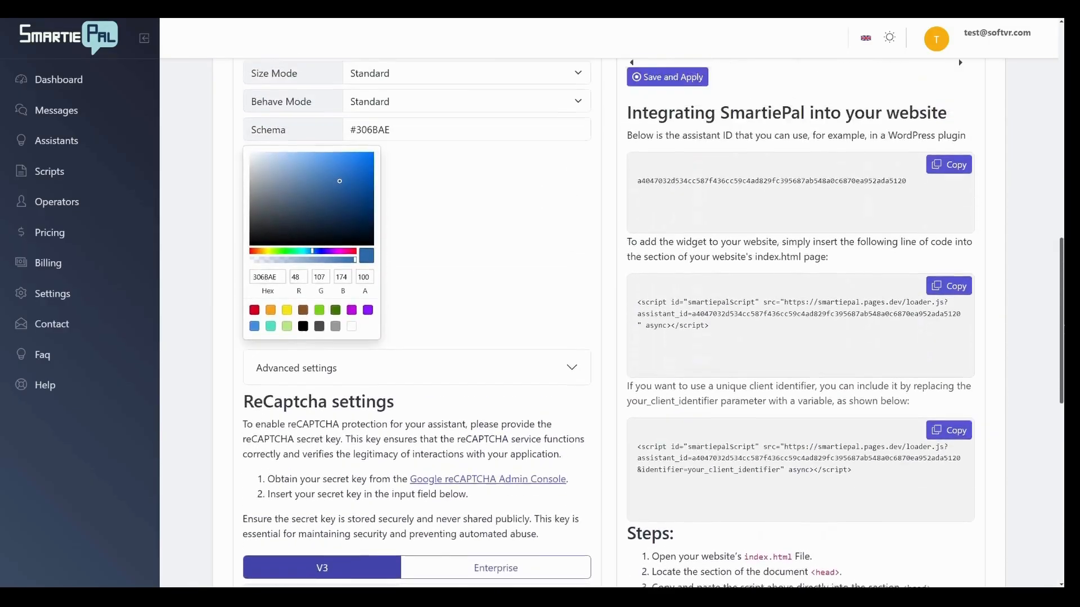
right_click(1009, 159)
scroll(817, 224, up, 20)
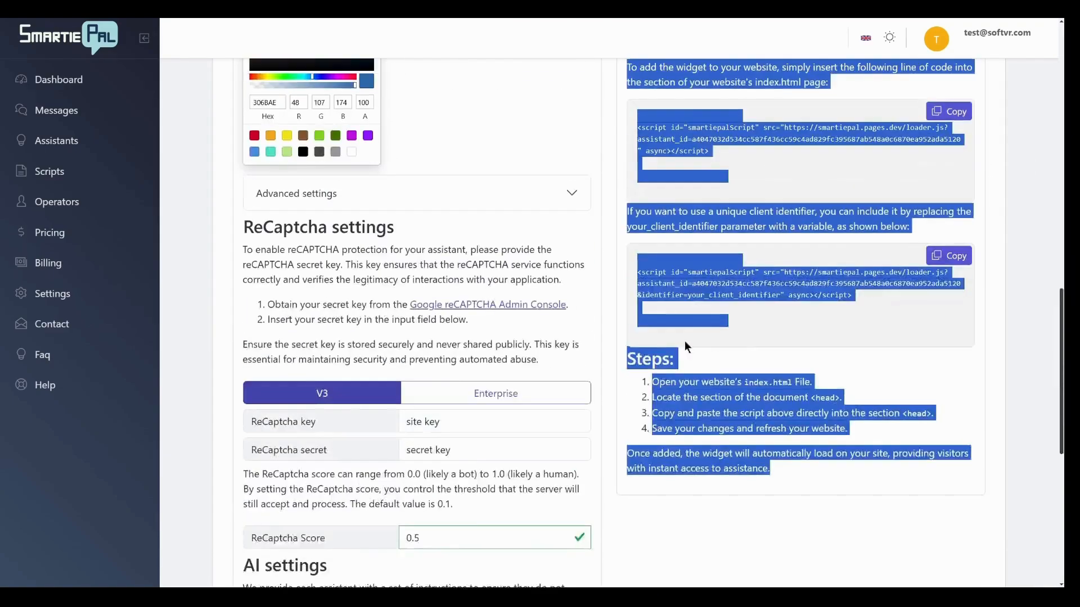